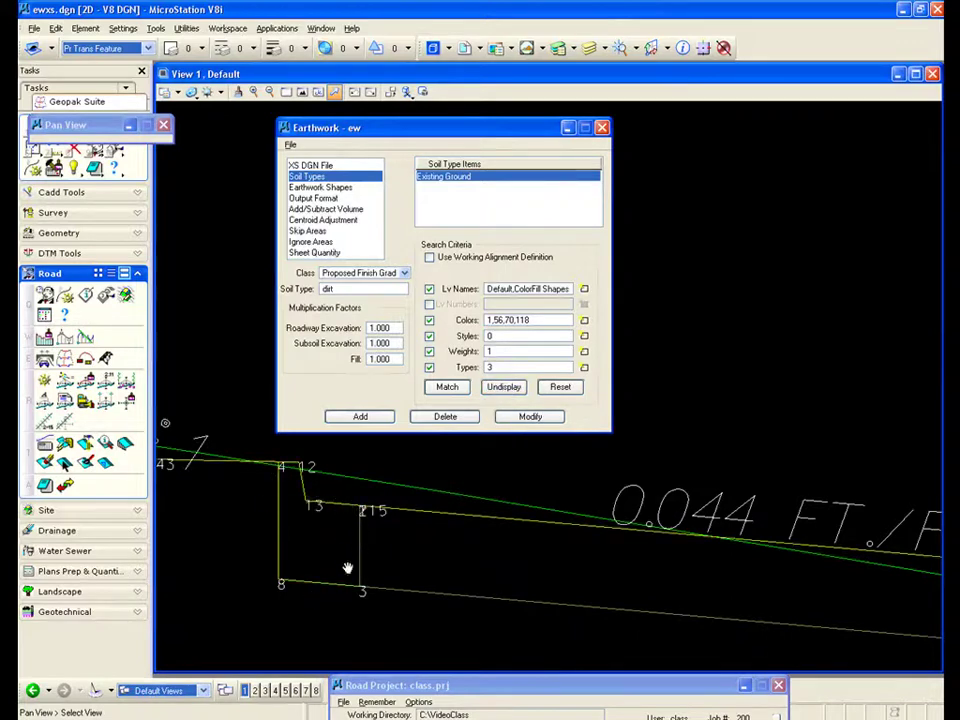
Turn off the search criteria highlighting and add the Proposed Finish Grade class with soil type dirt to the soil type items
left_click(505, 390)
scroll(735, 460, "down", 3)
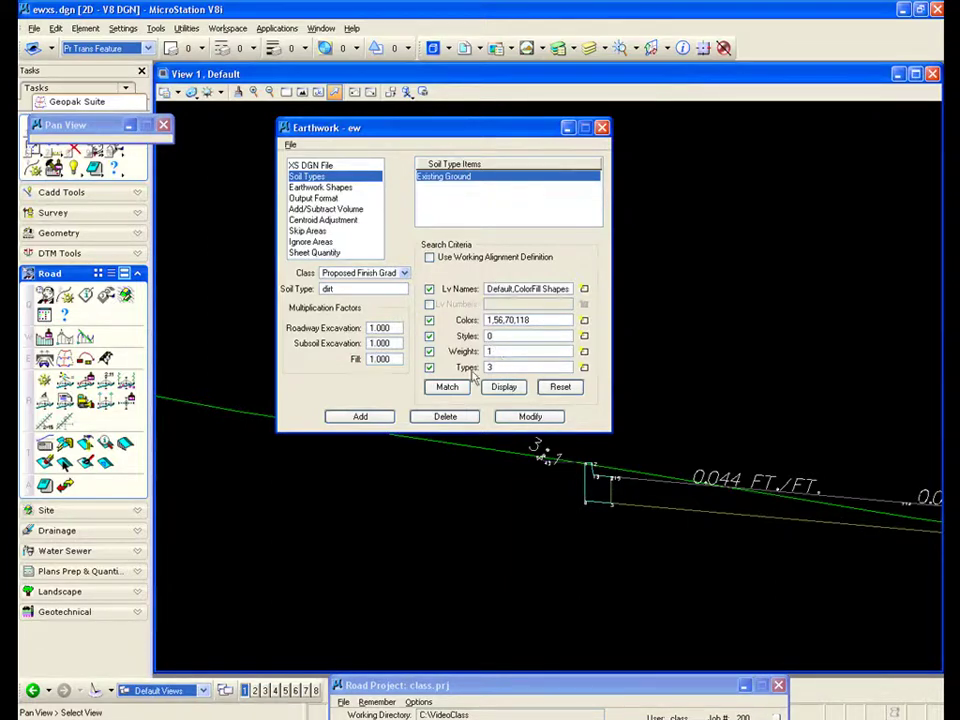
left_click(360, 417)
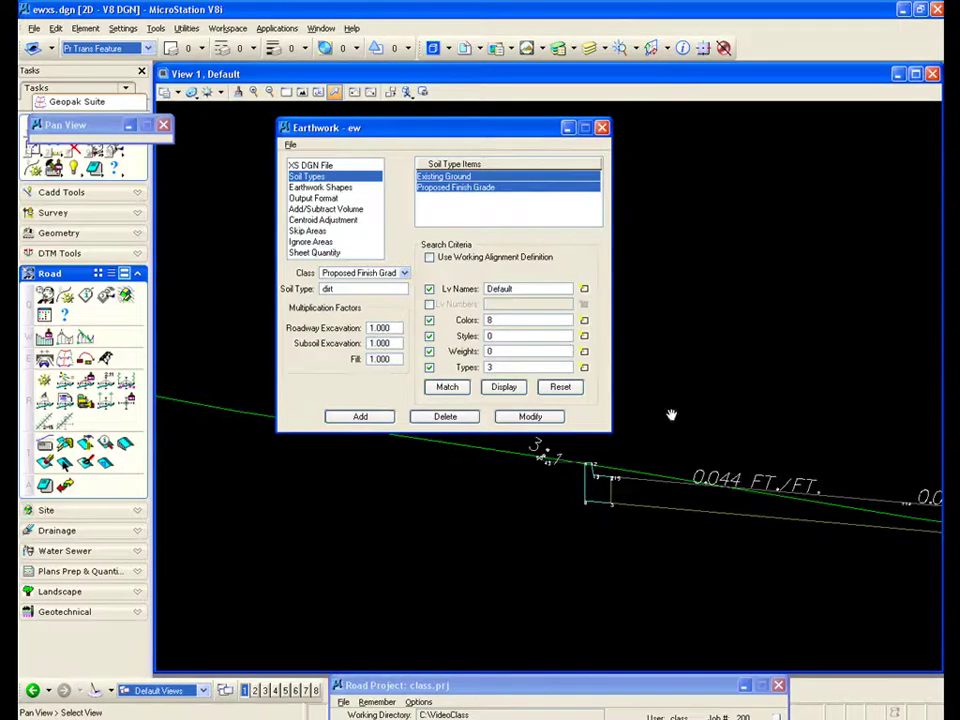
Set the class to Proposed Undercut and the soil type to conc
left_click(403, 273)
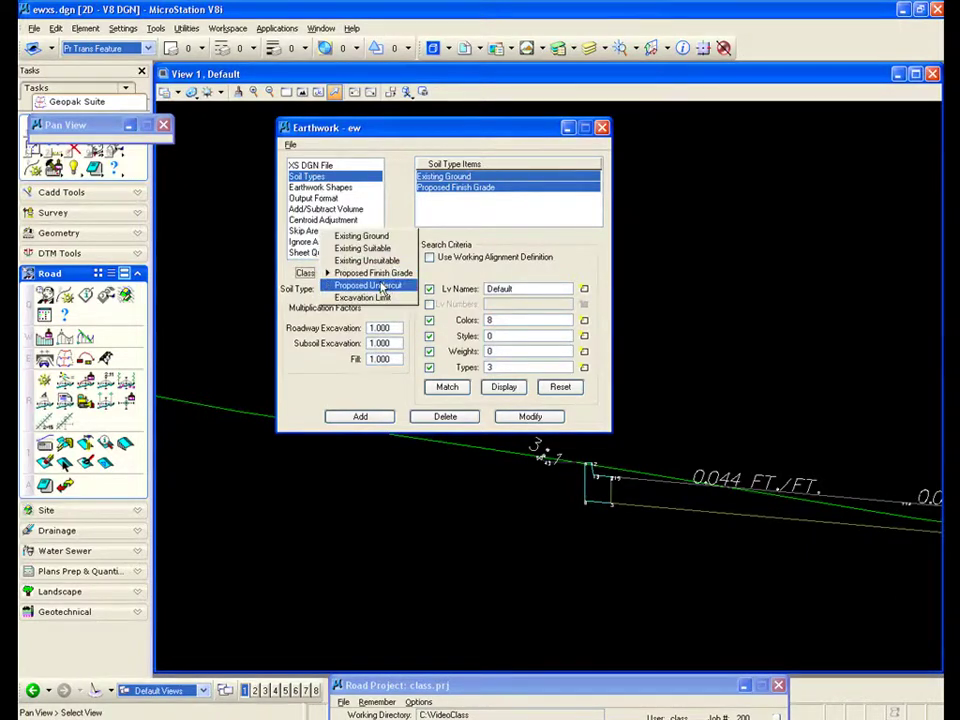
left_click(381, 286)
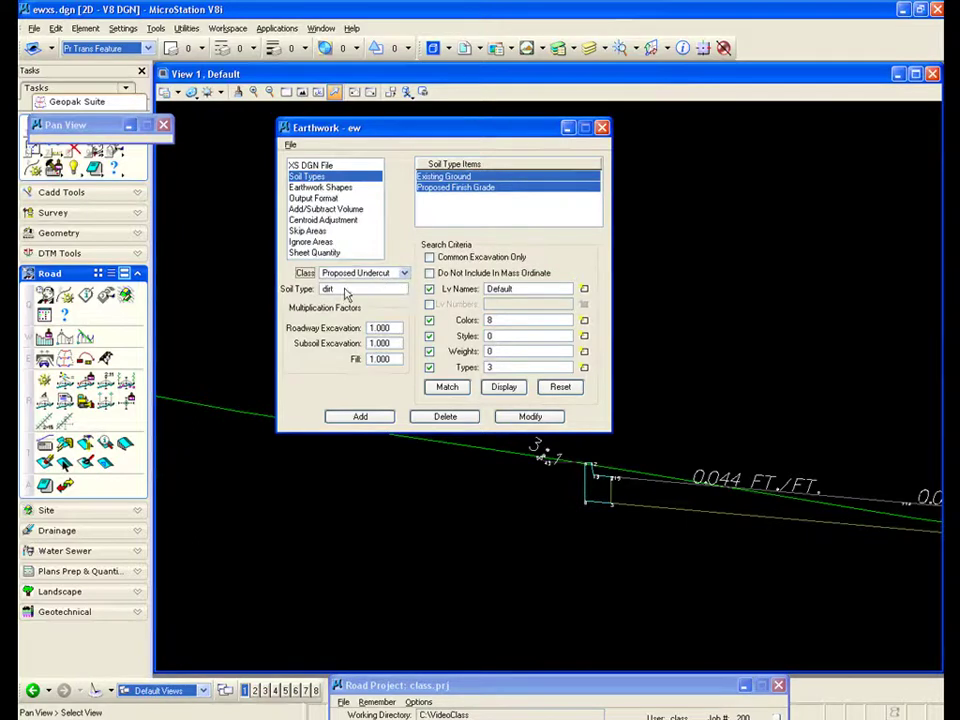
double_click(329, 288)
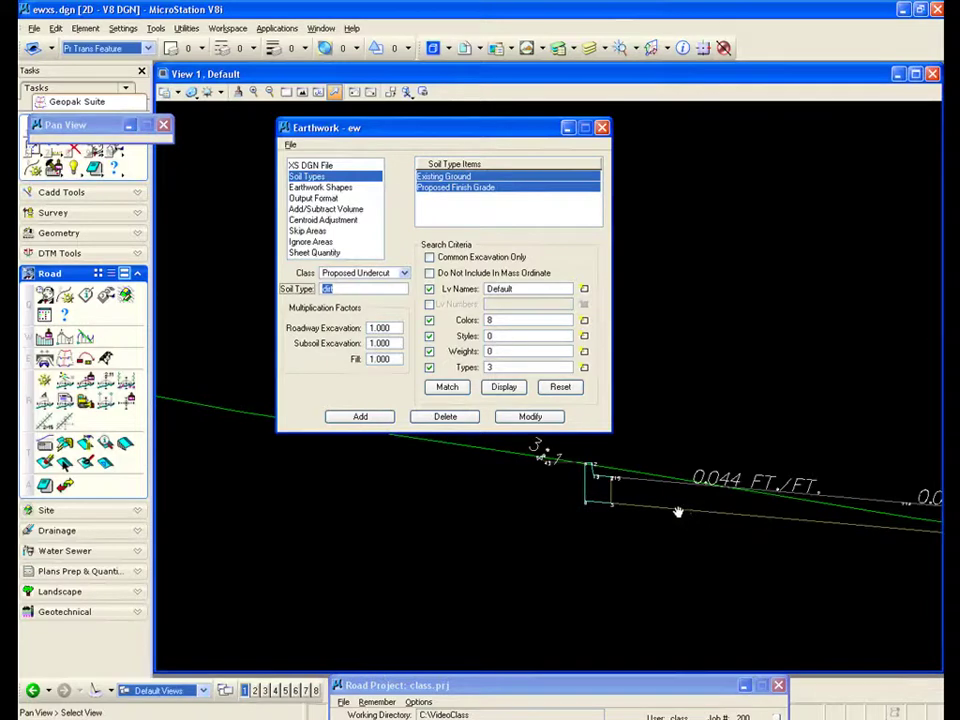
type("c")
type("om")
Add the Proposed Undercut soil item using fresh search criteria matched from the pavement's bottom line: level Default, color 48, style 0, weight 1, type 3
left_click(560, 388)
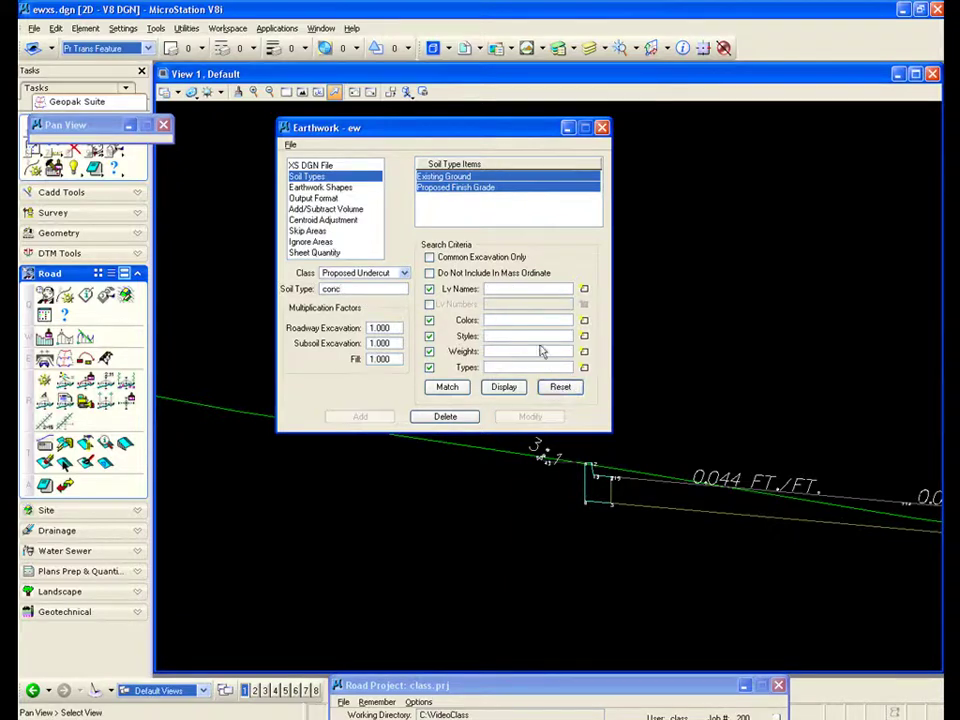
left_click(449, 388)
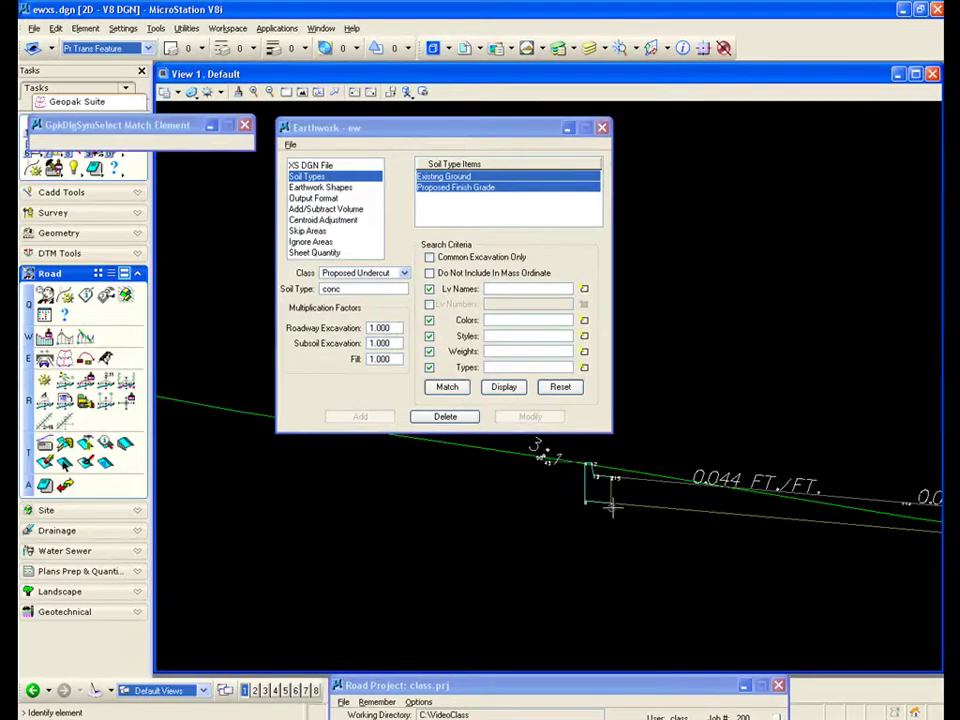
left_click(664, 541)
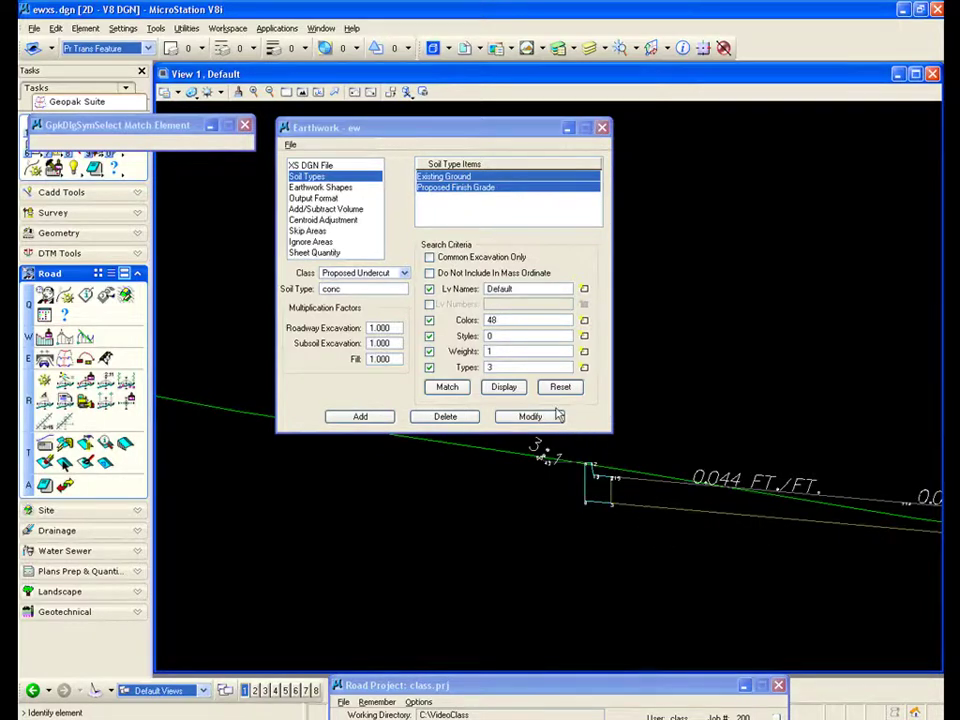
left_click(505, 388)
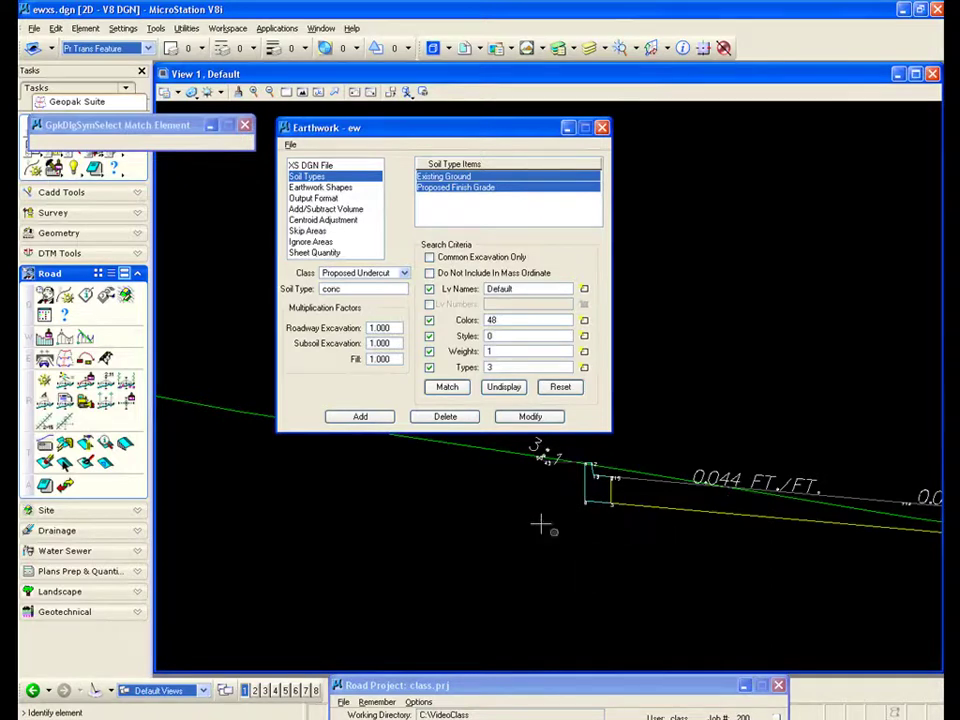
left_click(505, 388)
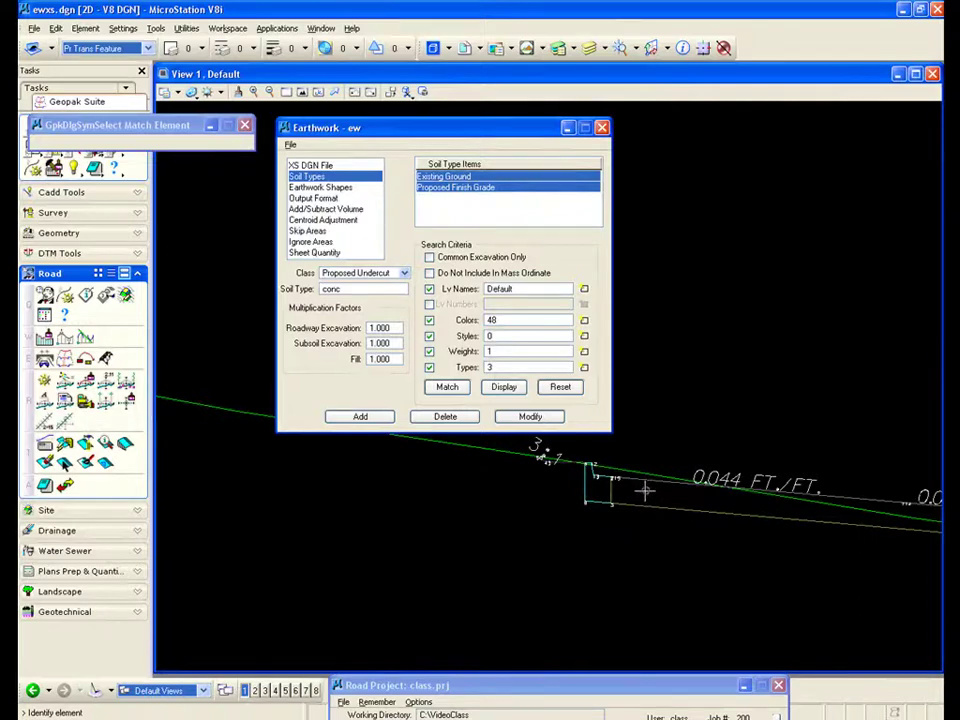
left_click(361, 418)
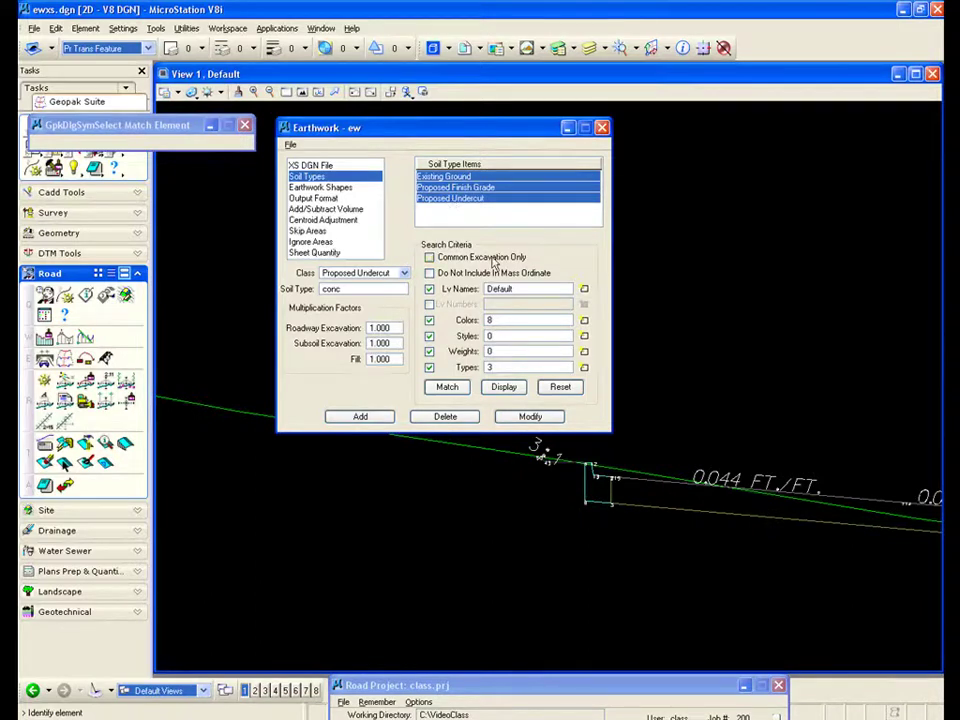
Enable Draw Earthwork Shapes and Stratify Shape Color in the earthwork shape settings
left_click(328, 189)
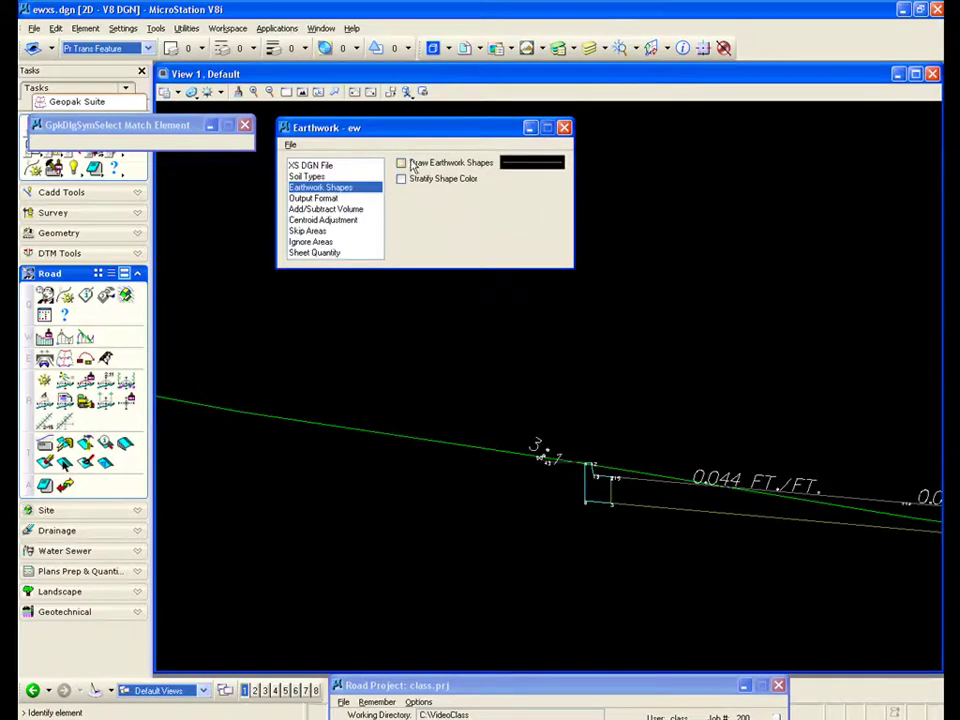
left_click(403, 166)
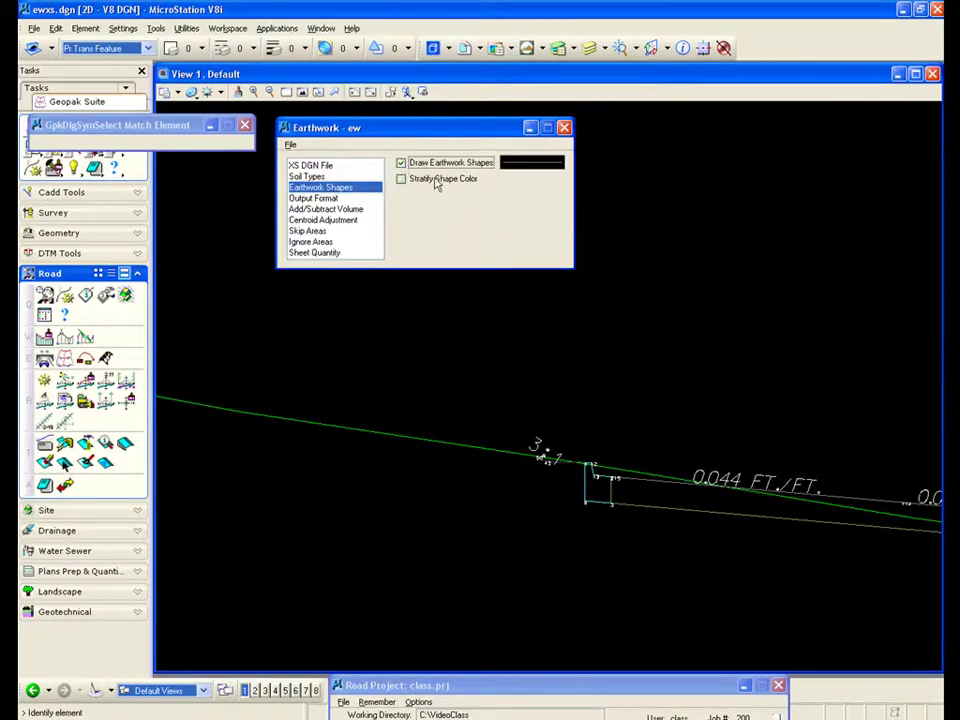
left_click(401, 179)
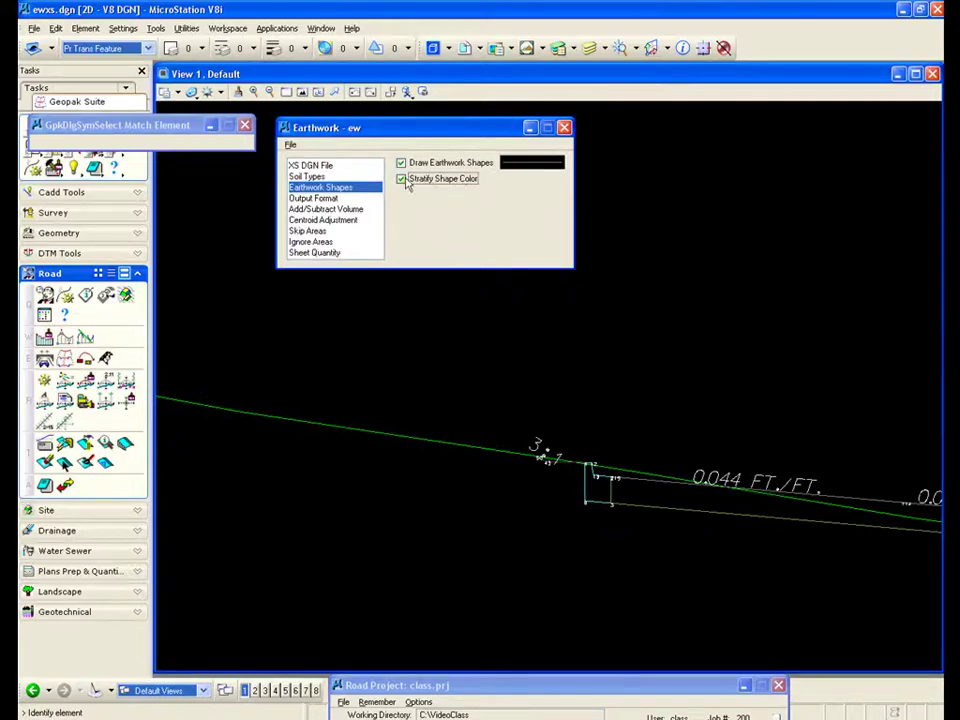
Set the output format to accumulate adjusted and unadjusted volume columns, with 2 end area decimal places
left_click(330, 199)
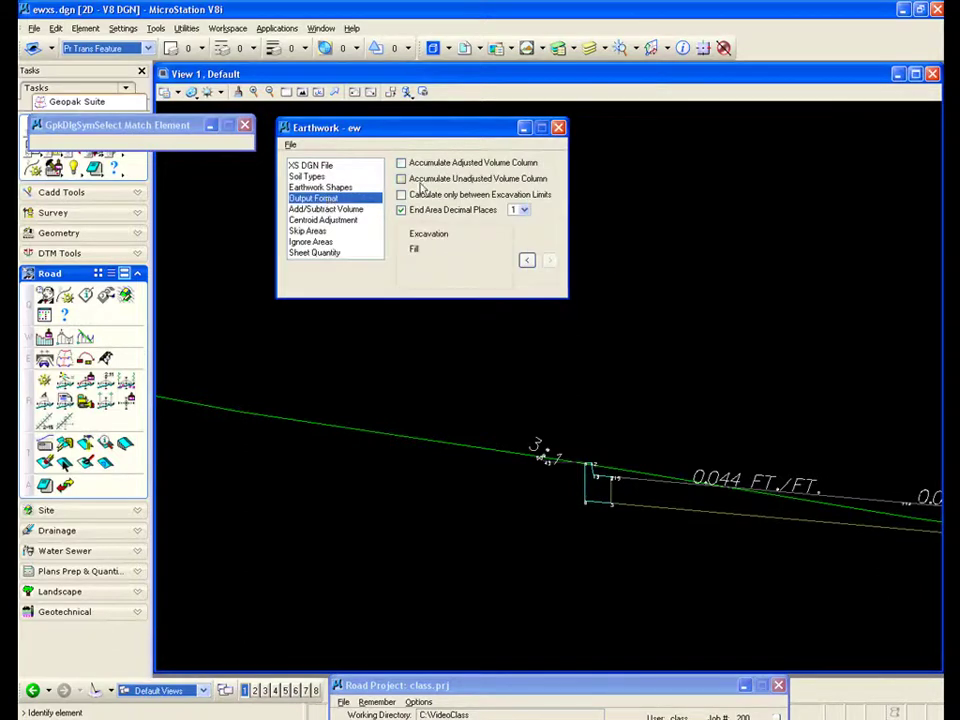
left_click(401, 163)
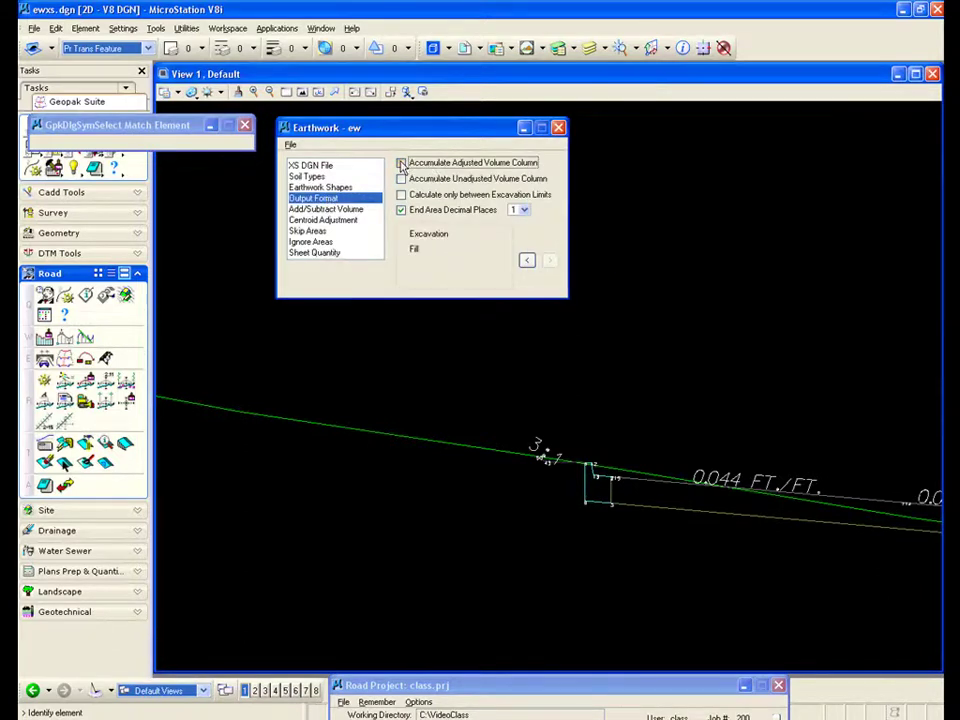
left_click(527, 180)
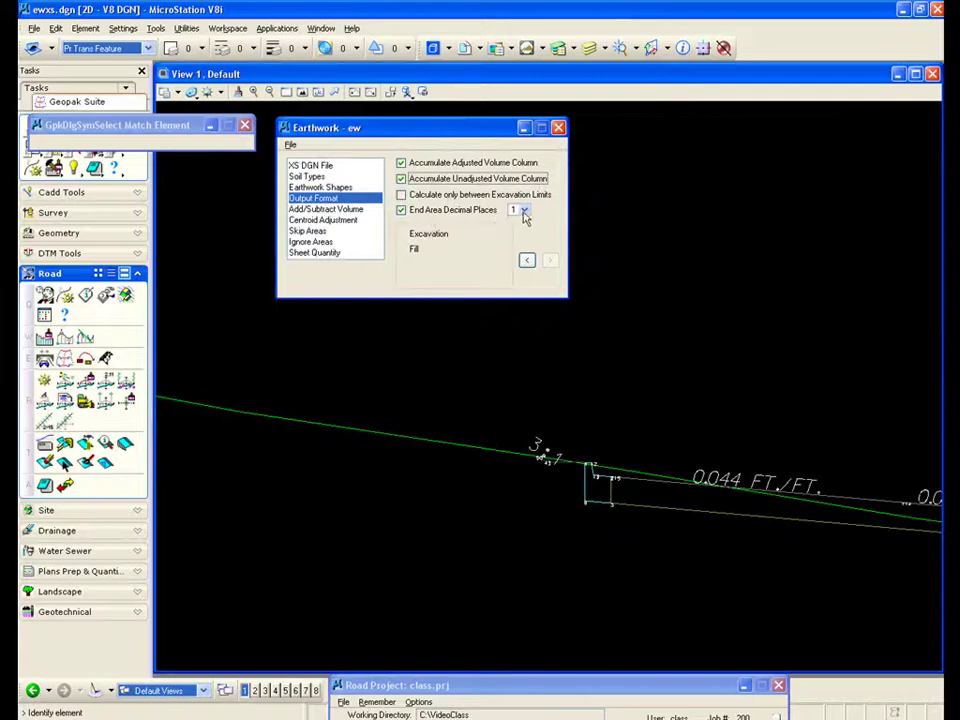
left_click(522, 210)
left_click(525, 222)
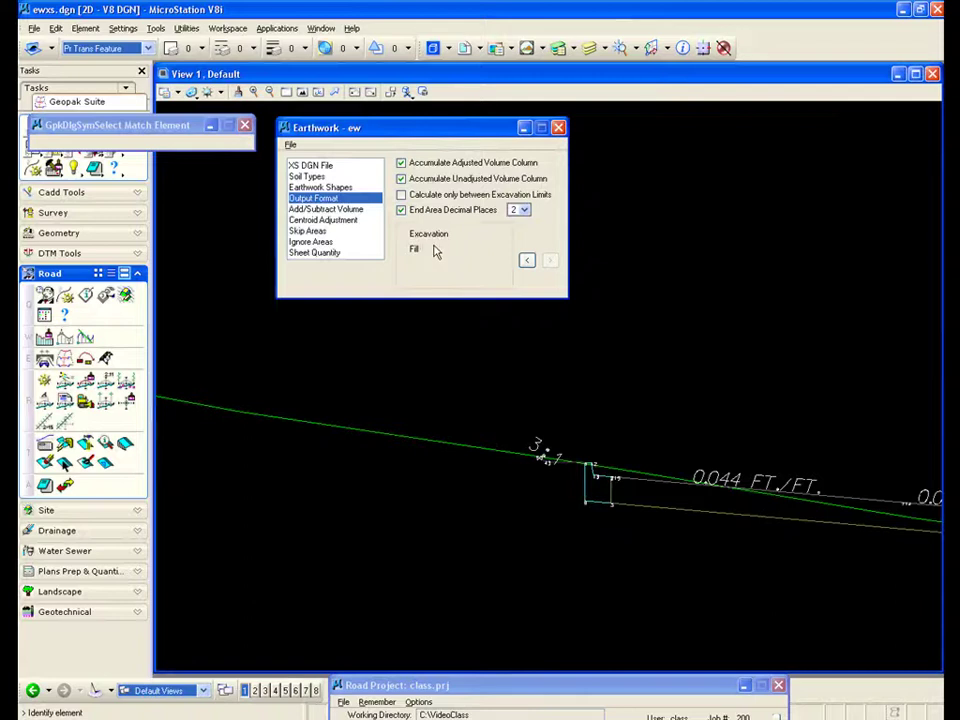
left_click(358, 210)
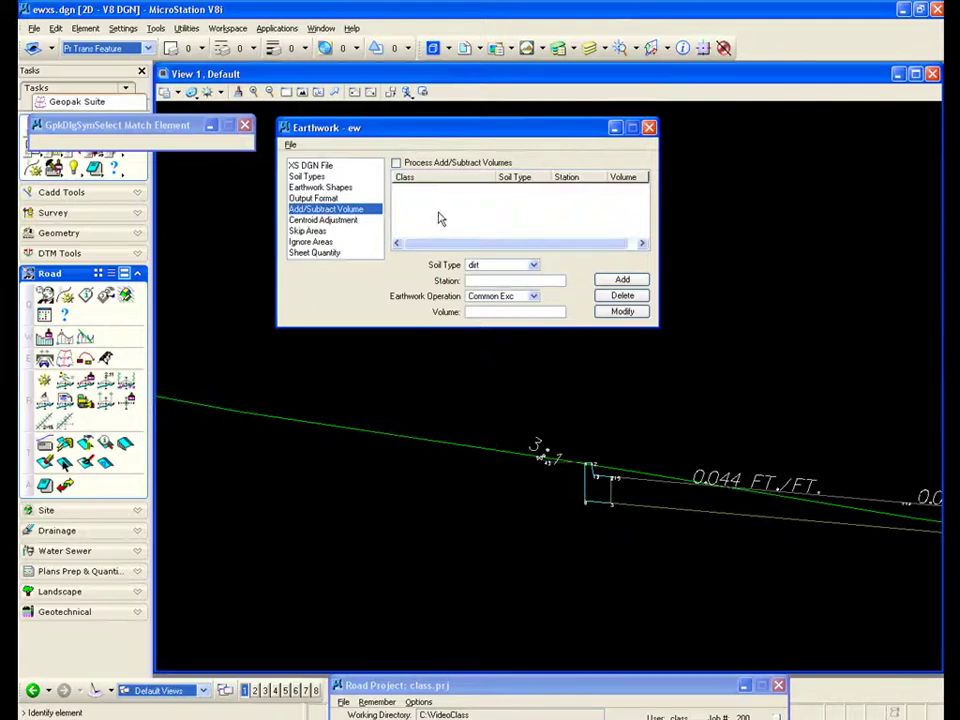
left_click(340, 220)
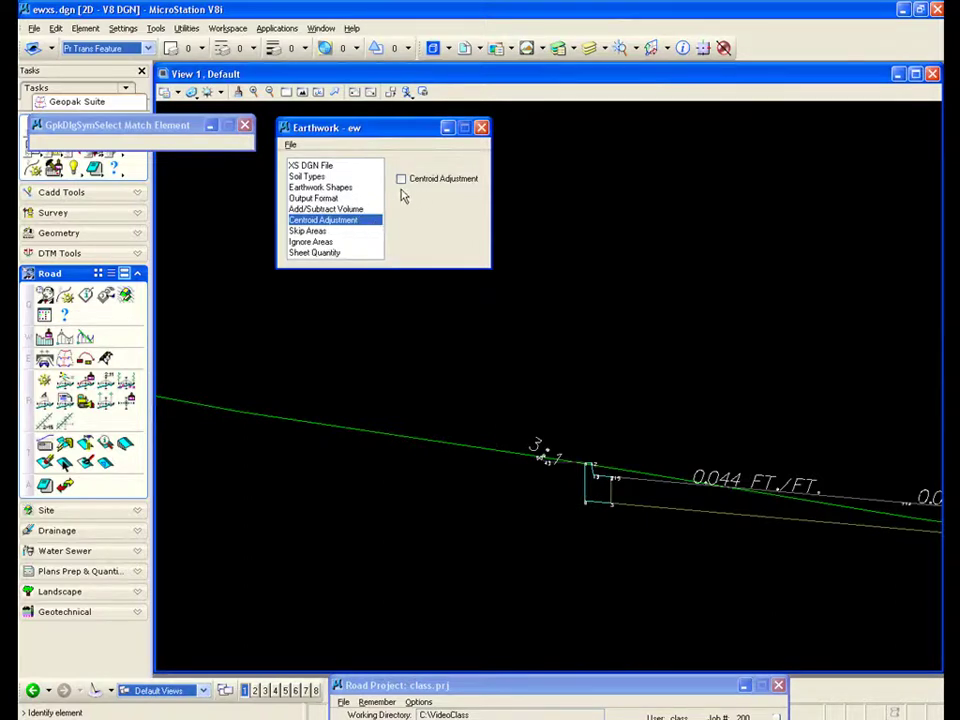
left_click(318, 231)
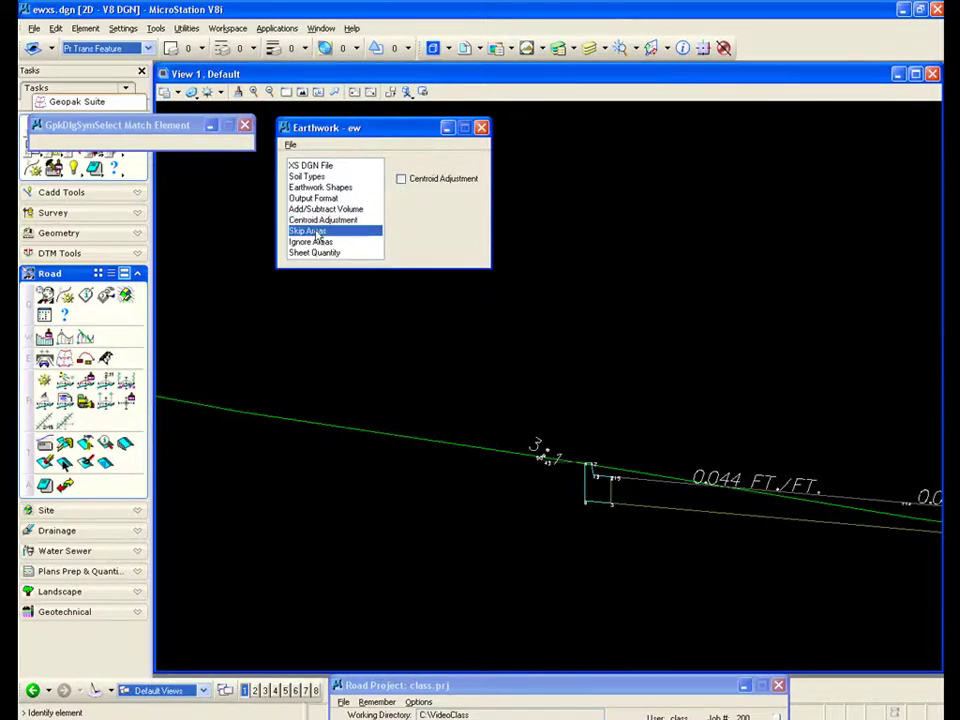
left_click(318, 242)
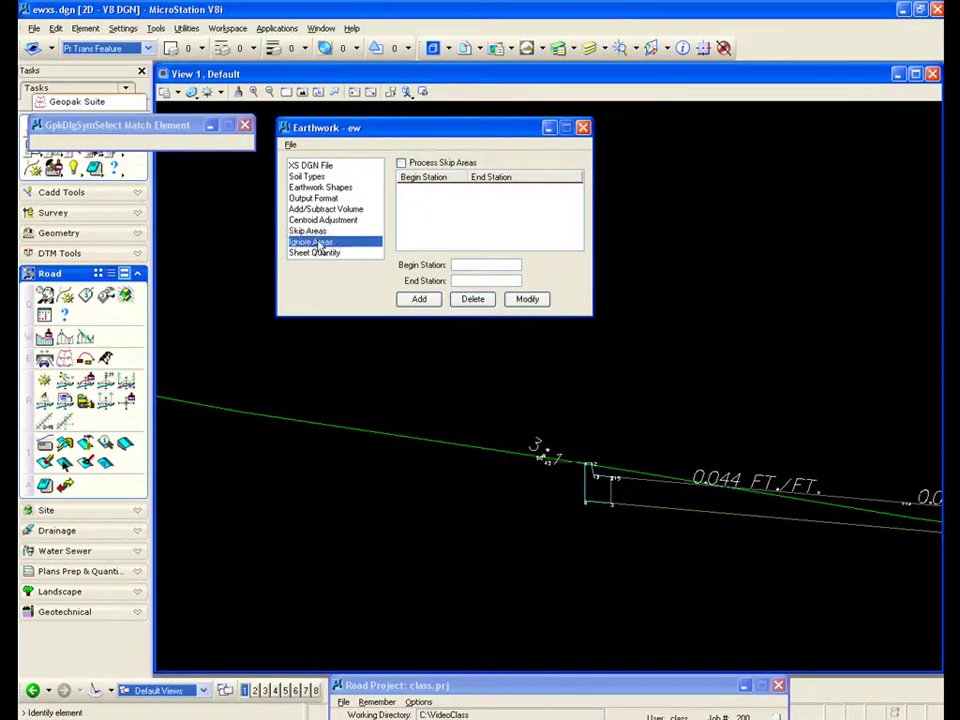
Enable writing of the sheet quantities file and name the ASCII file ew.txt
left_click(328, 253)
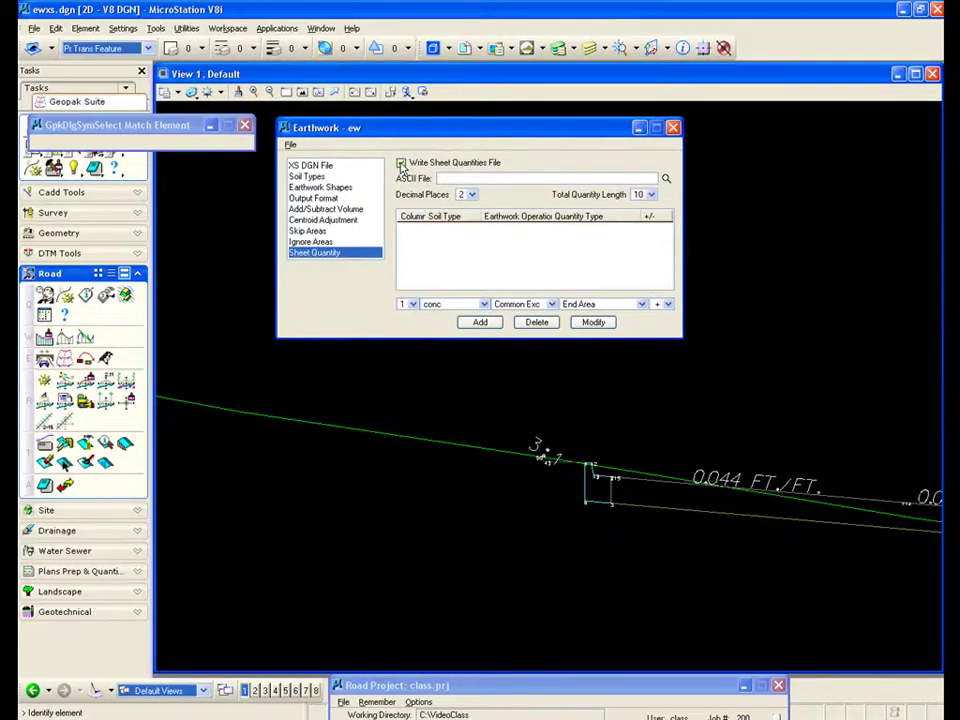
left_click(401, 163)
left_click(463, 179)
Add dirt as sheet quantity column 1 with Common Exc, End Area and the + sign
left_click(484, 304)
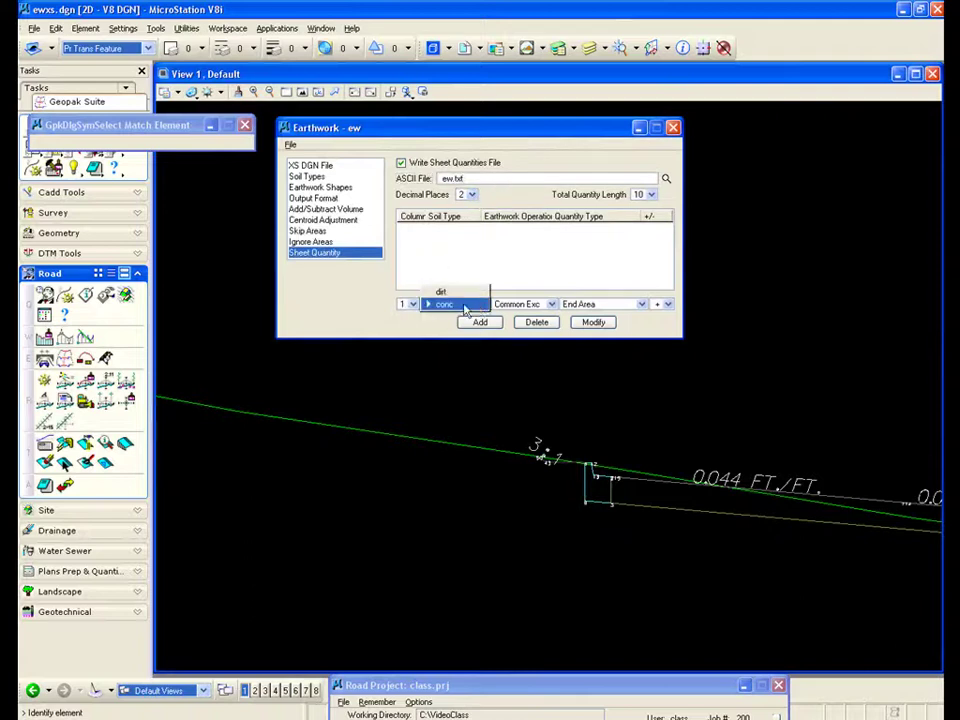
left_click(436, 290)
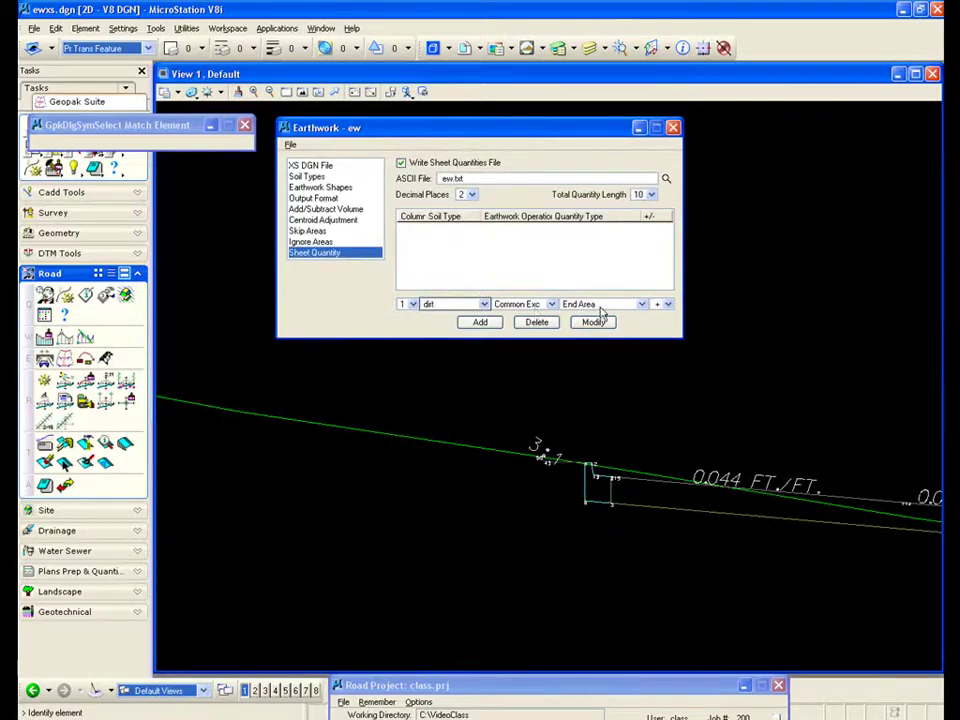
left_click(482, 322)
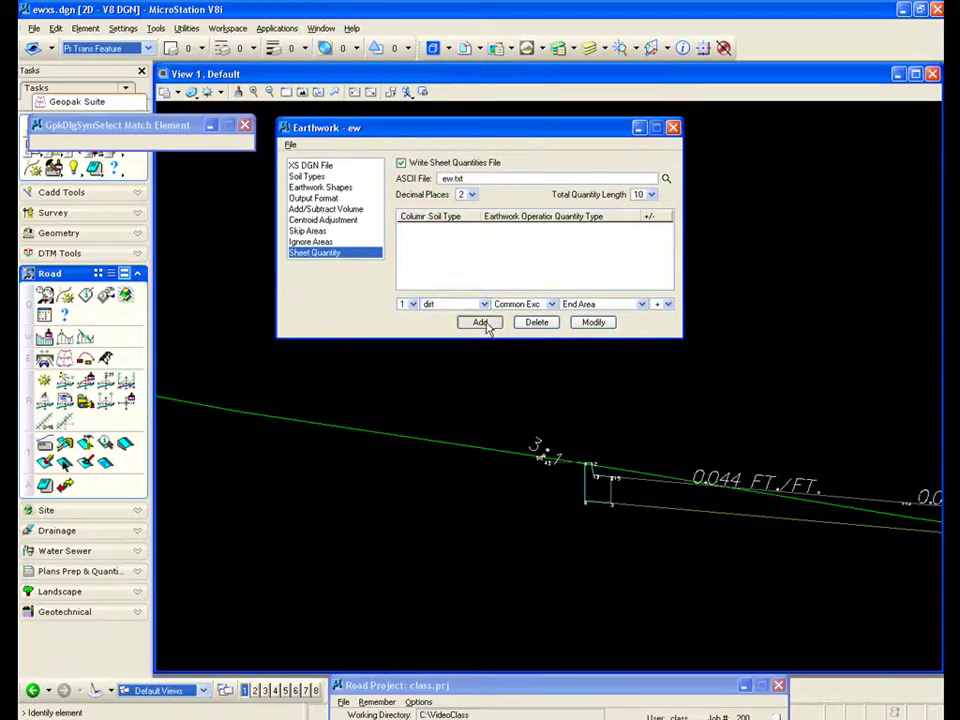
Add conc as sheet quantity column 2 with Common Exc, End Area and the + sign
left_click(412, 304)
left_click(418, 323)
left_click(484, 304)
left_click(452, 316)
left_click(482, 322)
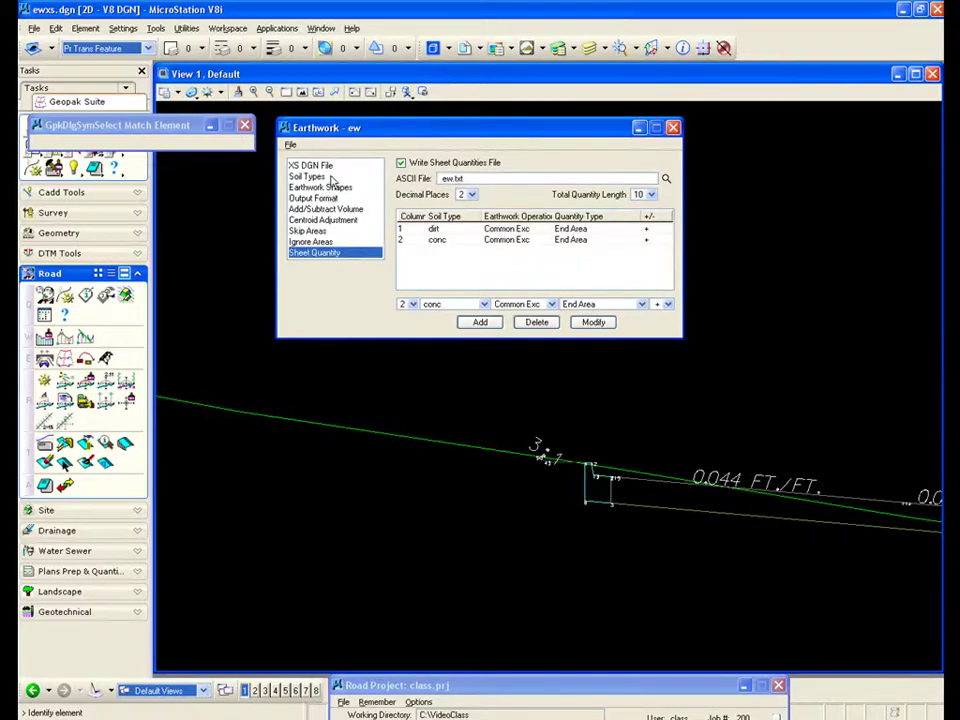
Save the earthwork settings and run the earthwork computation to the log file ew.log, pausing on each section
left_click(290, 145)
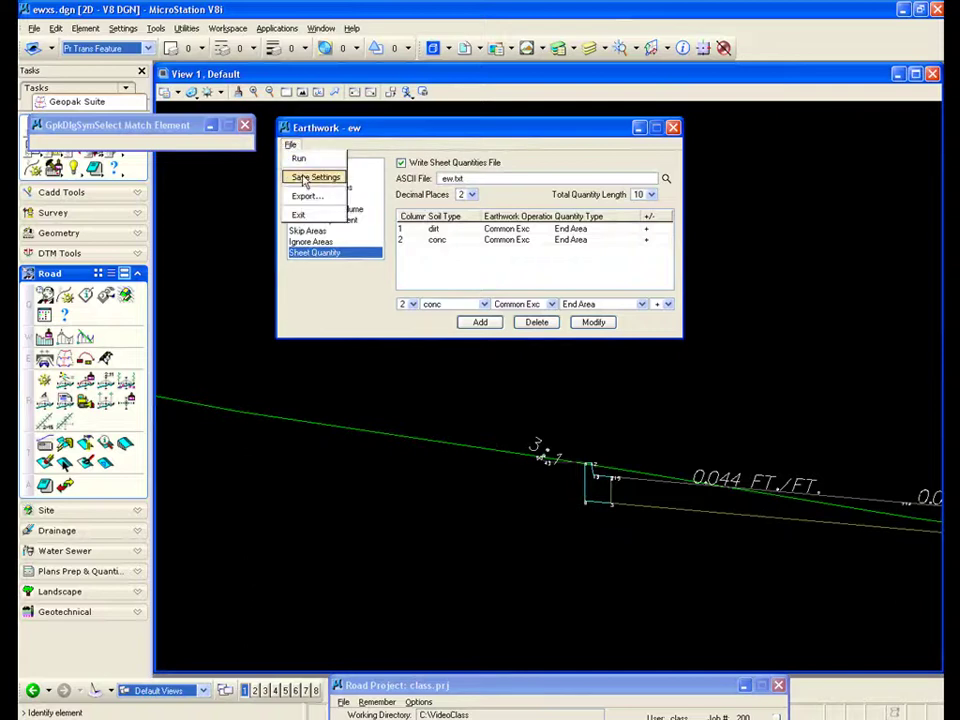
left_click(306, 179)
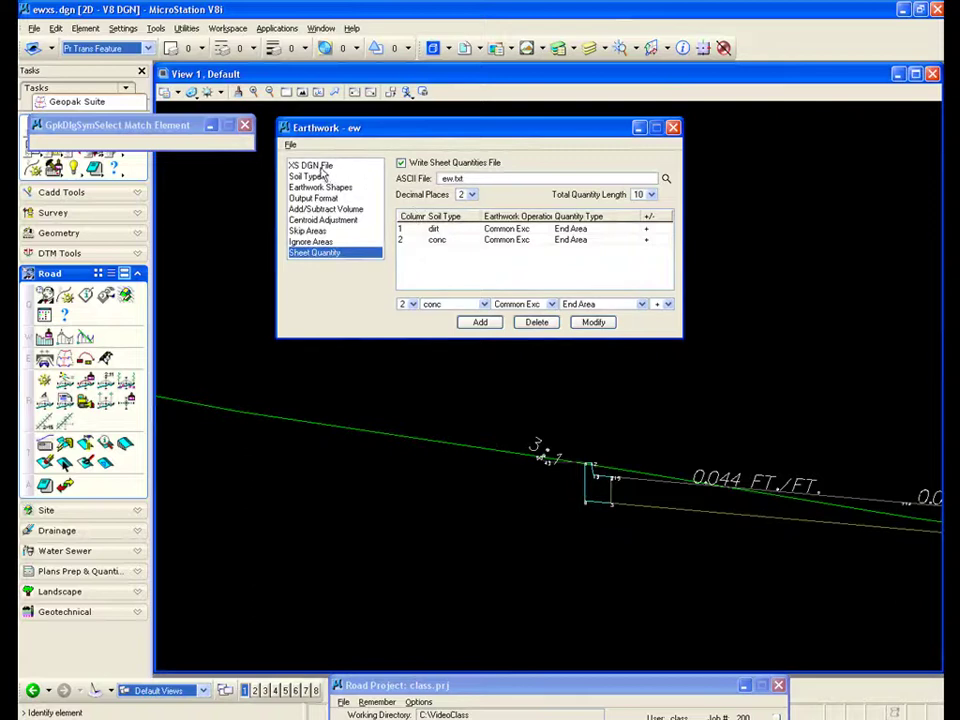
left_click(291, 145)
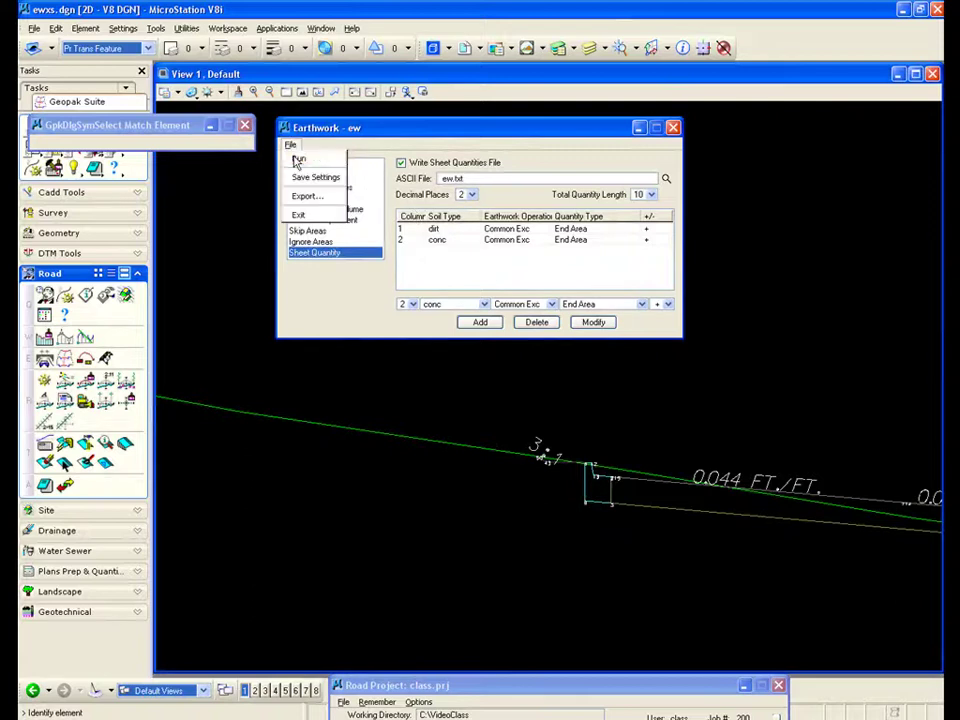
left_click(298, 161)
left_click_drag(569, 222, 446, 271)
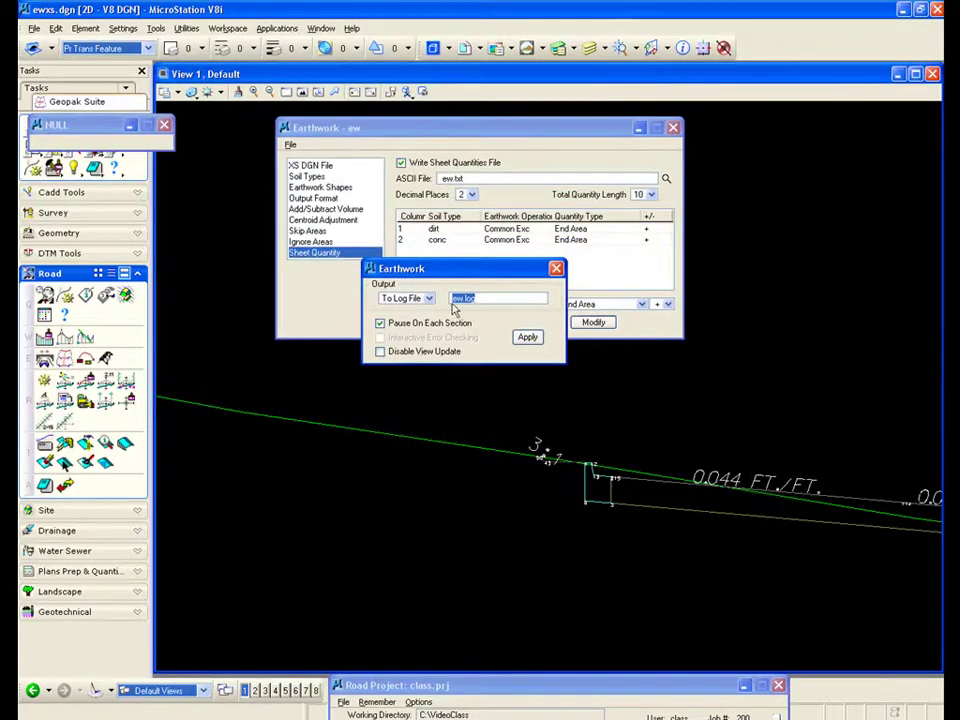
left_click(430, 299)
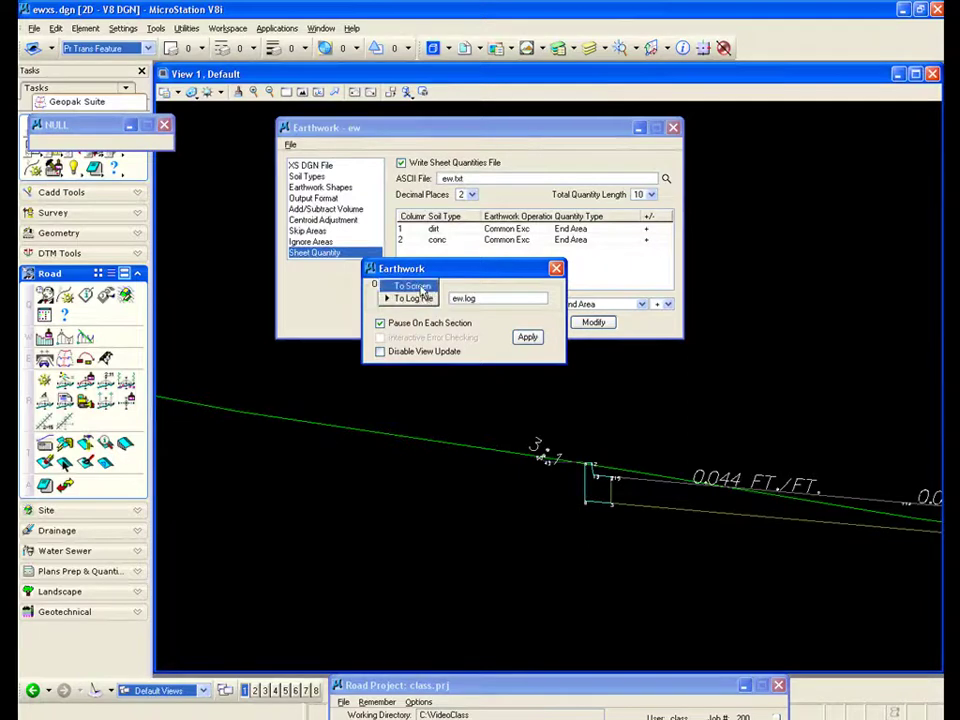
left_click(424, 298)
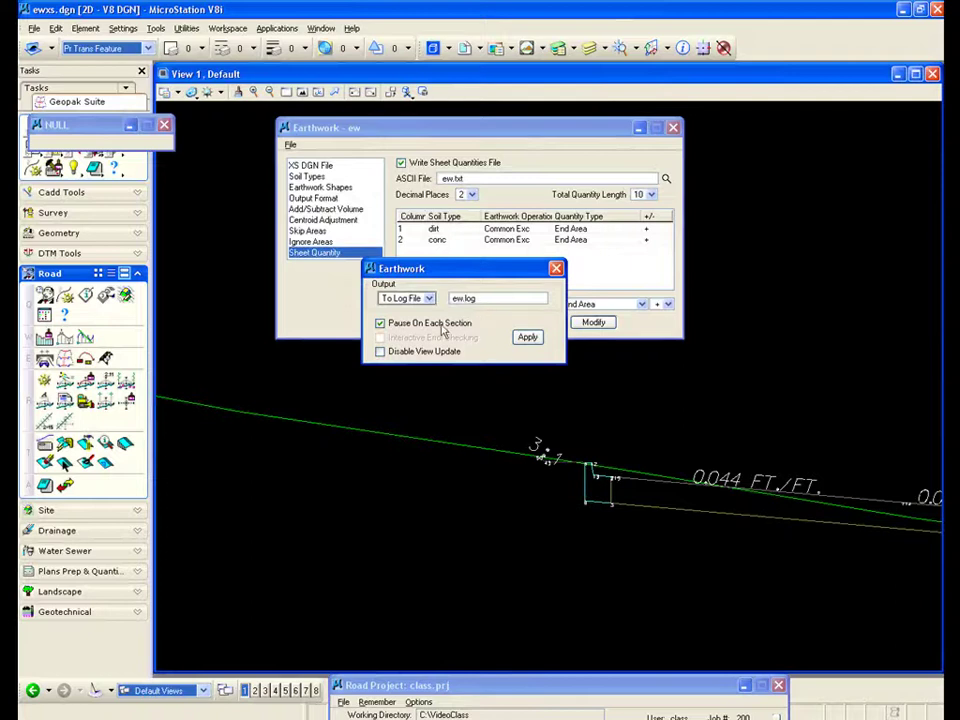
left_click(529, 338)
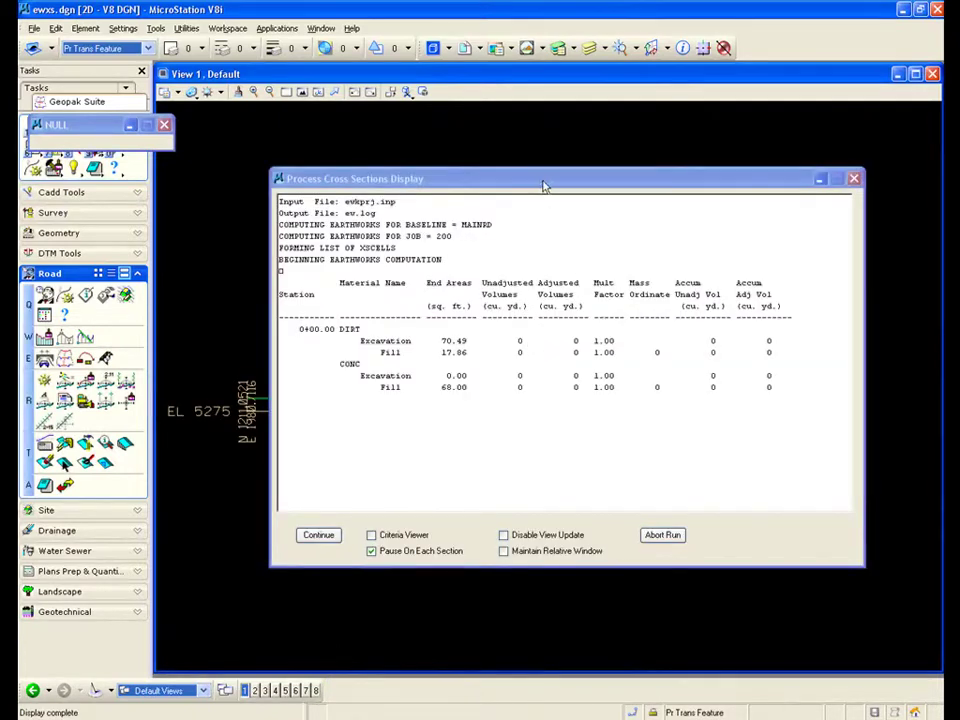
left_click_drag(543, 186, 551, 23)
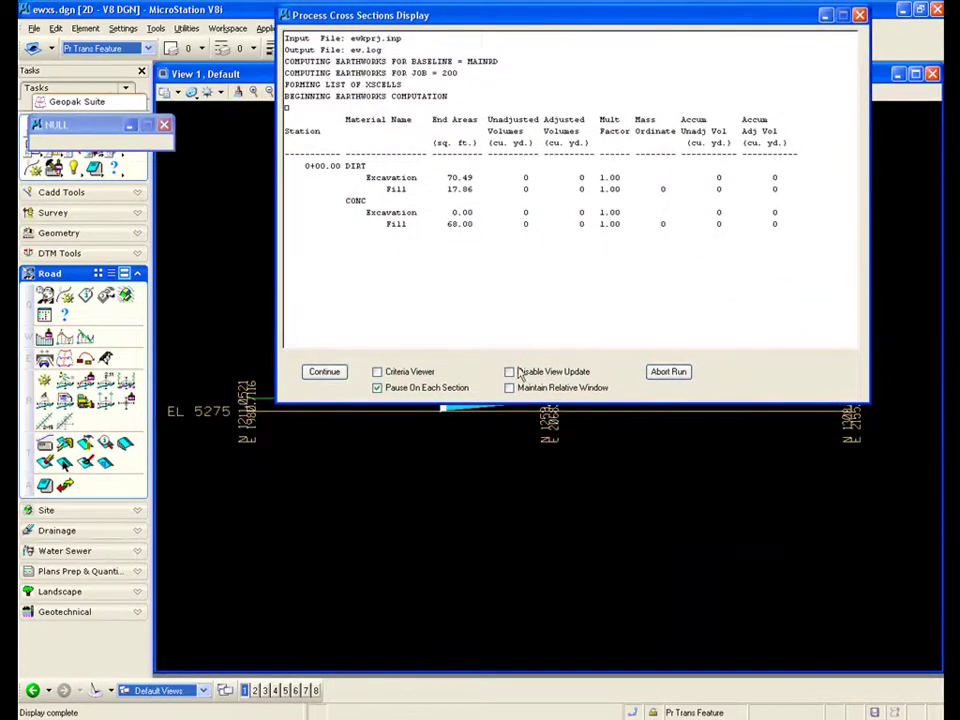
Examine the shaded cut and fill shapes of the station 0+00.00 cross section alongside the earthwork results
left_click_drag(469, 17, 566, 39)
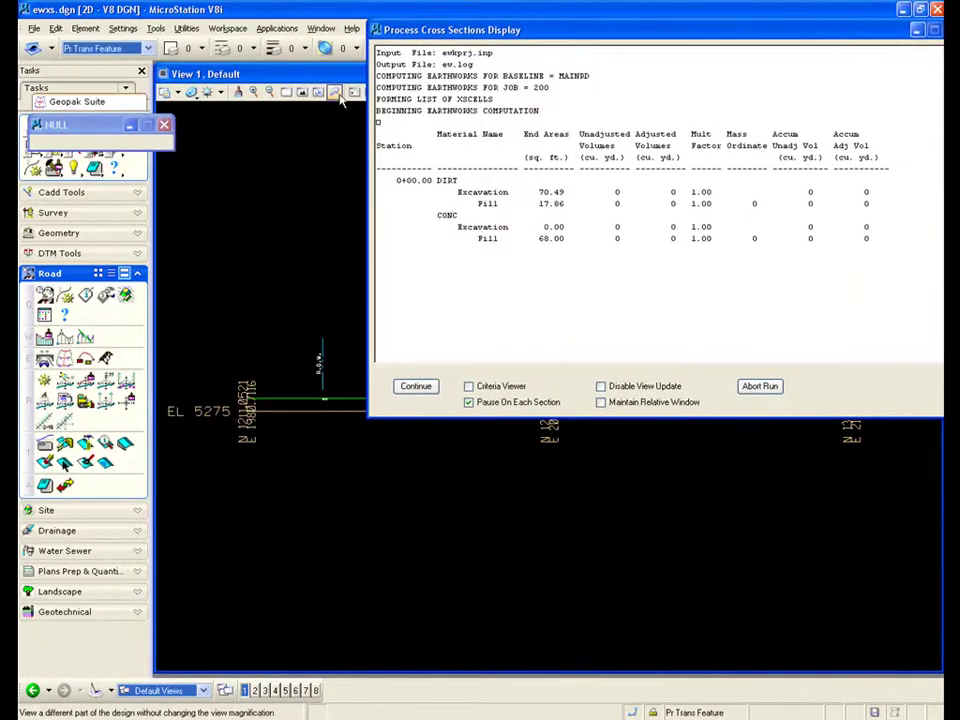
left_click(334, 91)
left_click_drag(325, 198, 513, 503)
scroll(513, 503, "up", 2)
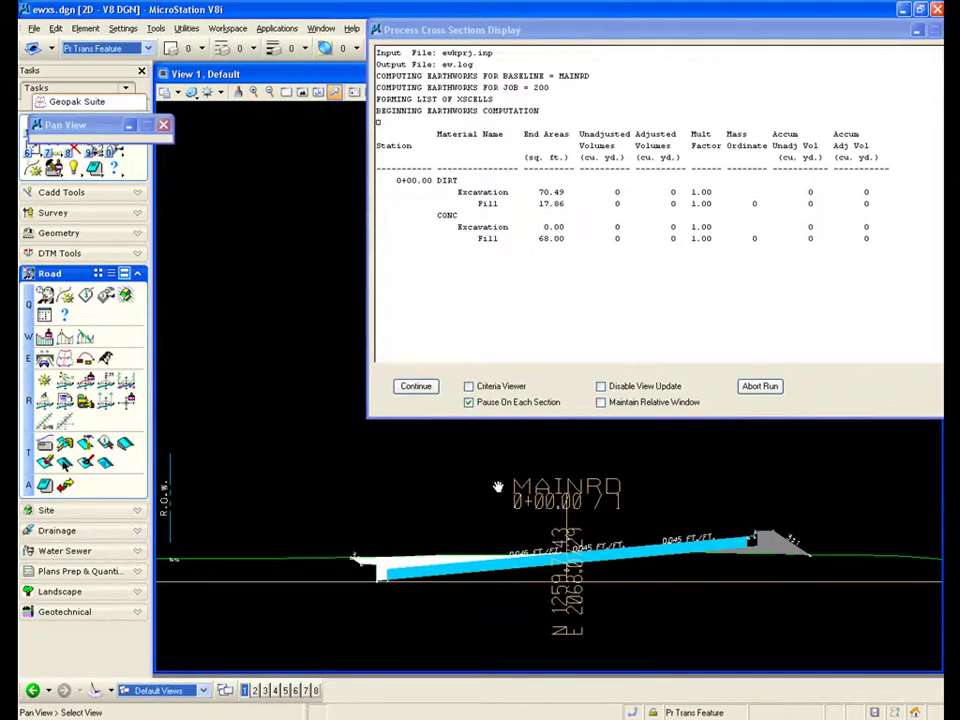
left_click_drag(559, 33, 484, 47)
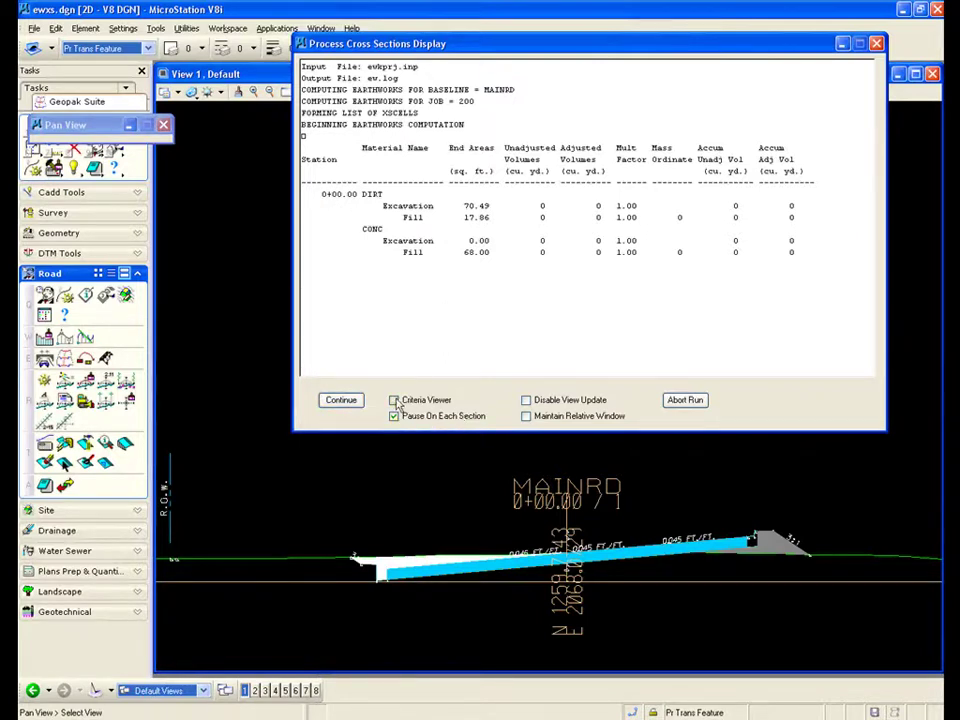
Continue the earthwork run to station 0+25.00, uncover its cross section below the results, and enable Maintain Relative Window
left_click(343, 400)
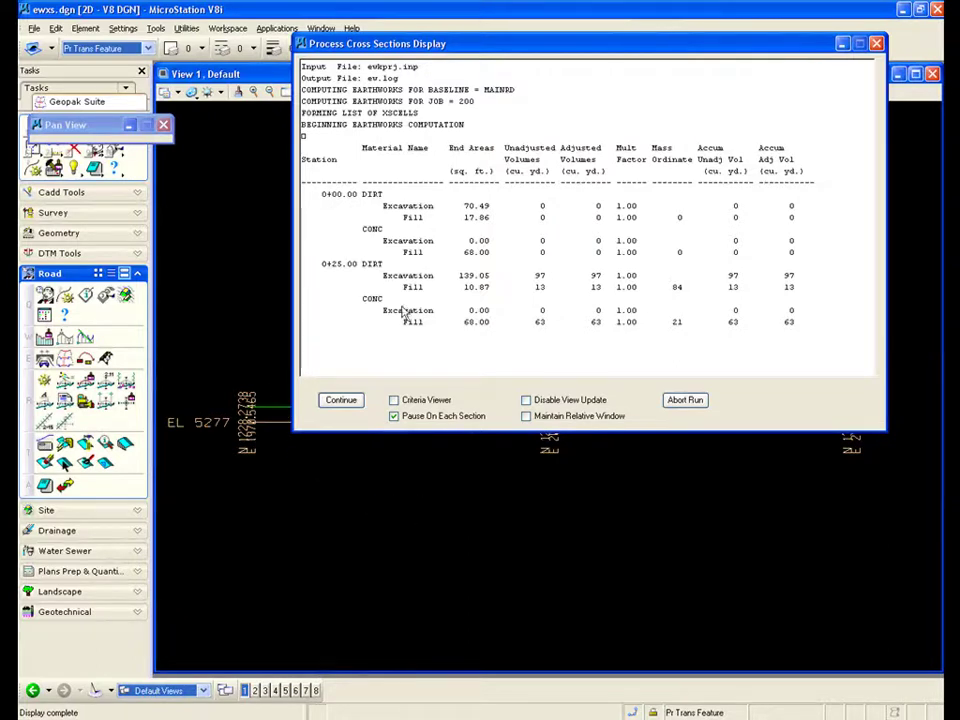
left_click_drag(418, 46, 478, 50)
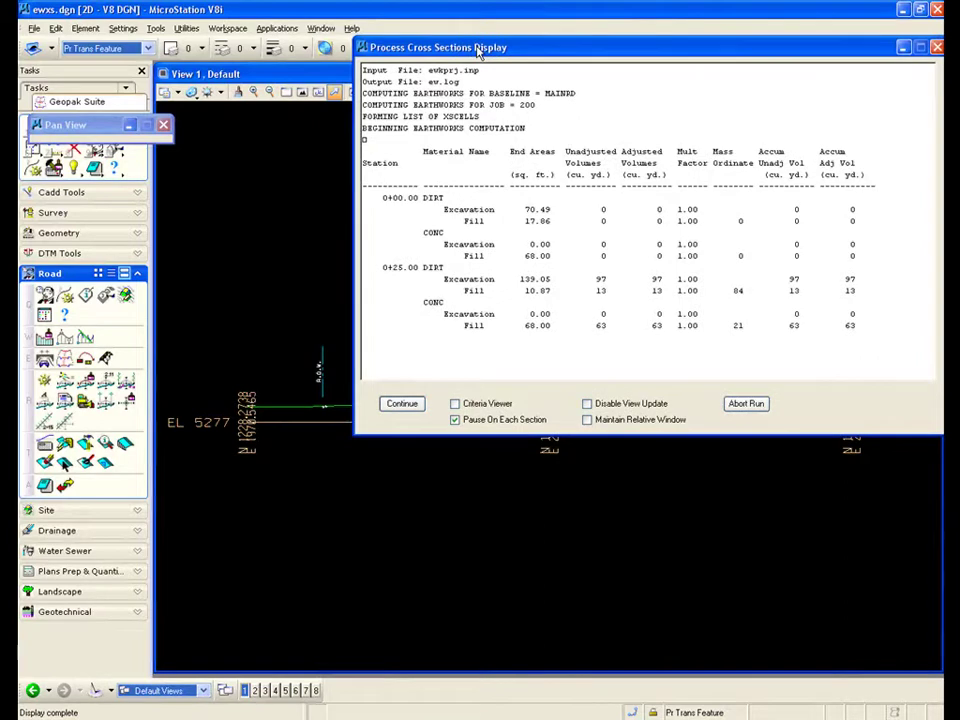
mouse_move(464, 474)
left_mouse_down()
mouse_move(461, 585)
mouse_move(486, 602)
mouse_move(472, 610)
left_mouse_up()
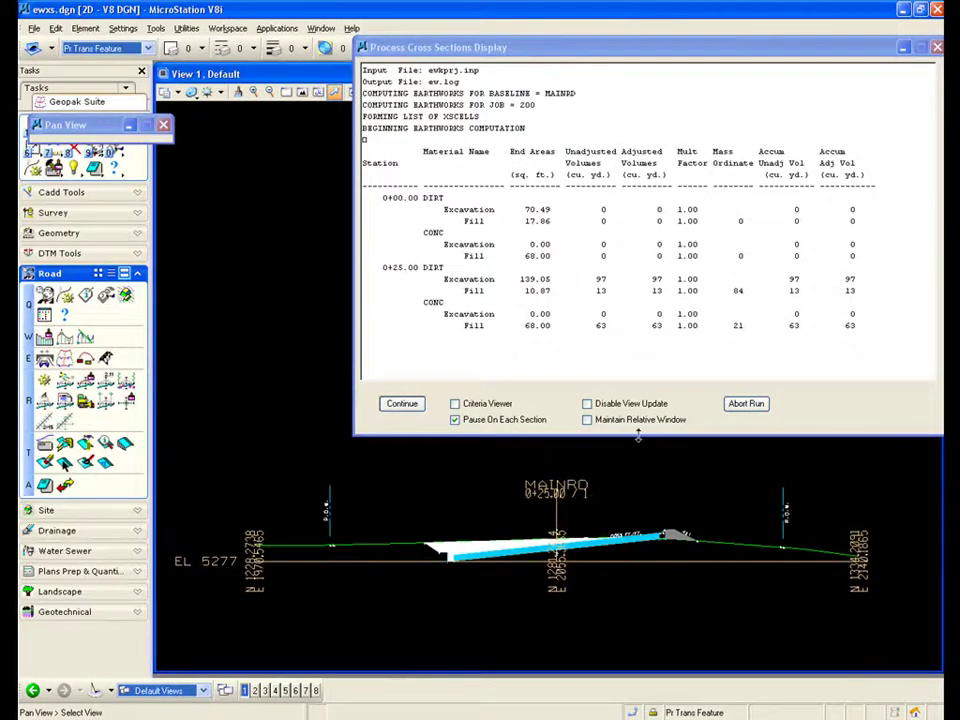
left_click(588, 420)
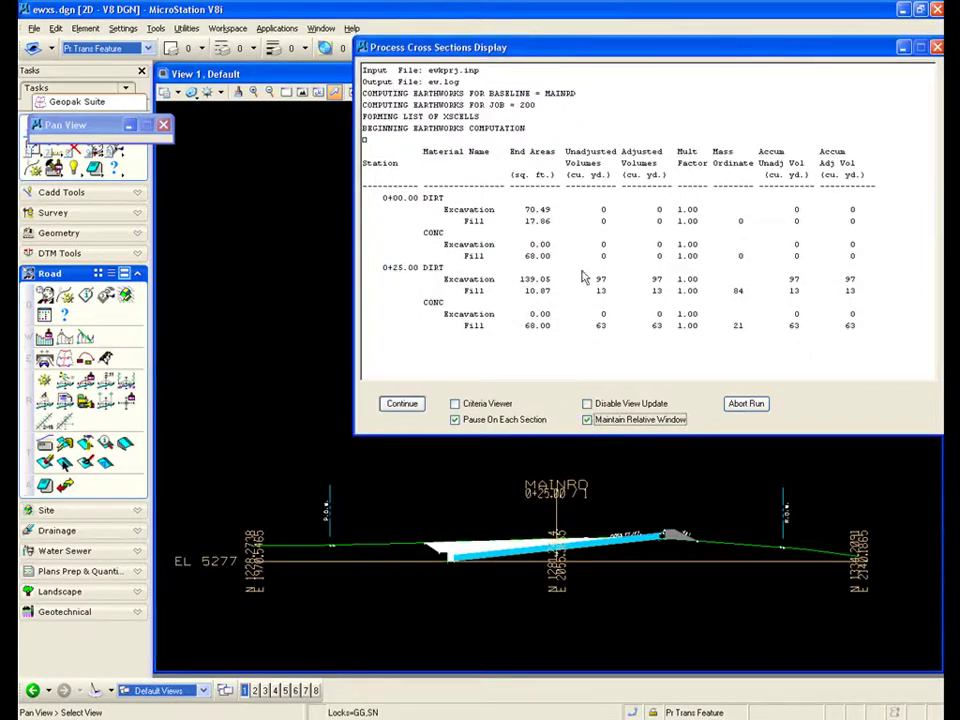
left_click_drag(536, 53, 461, 46)
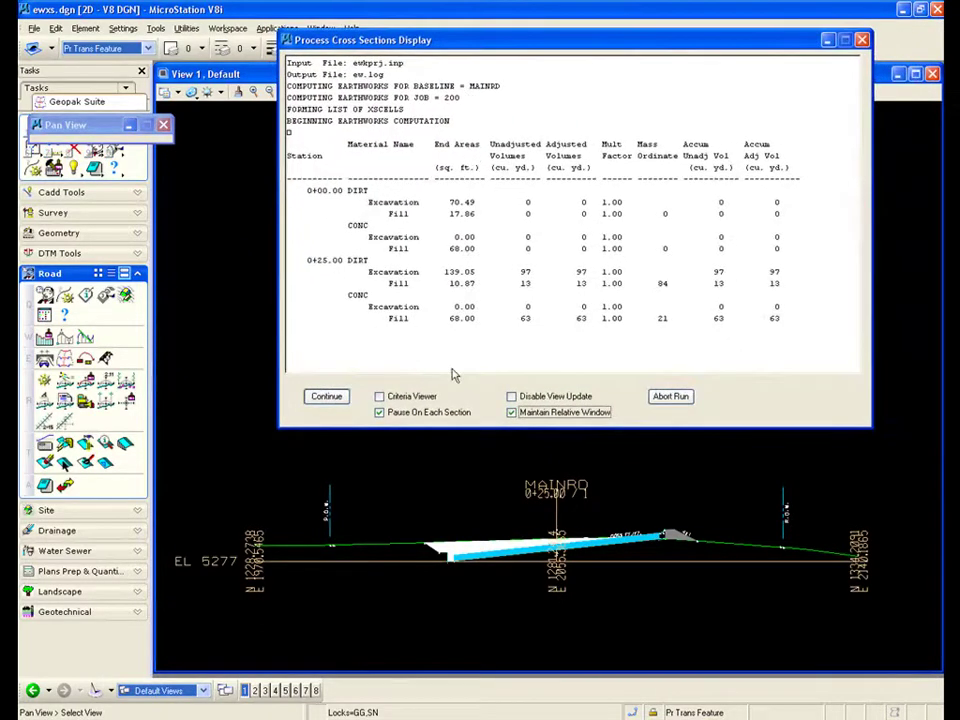